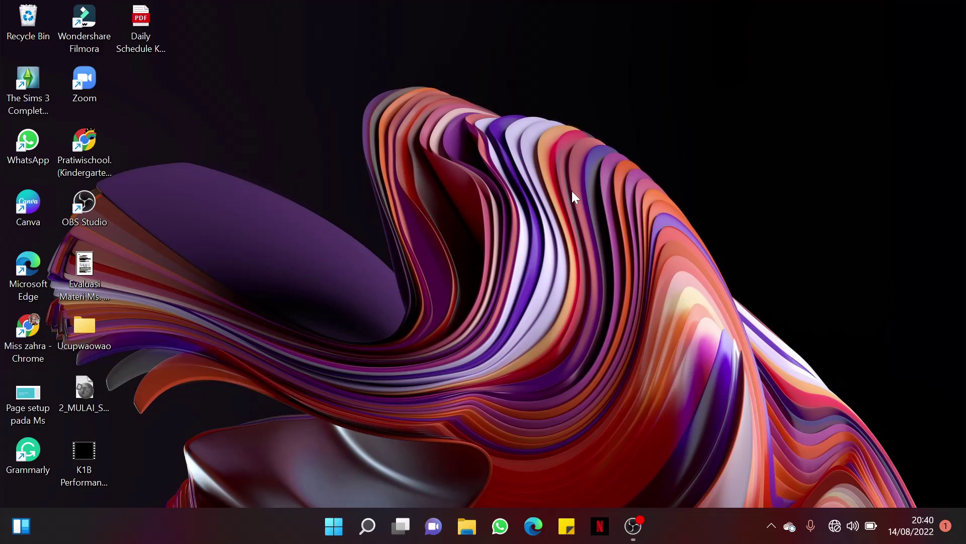
Step: Open the Paint app
key("super")
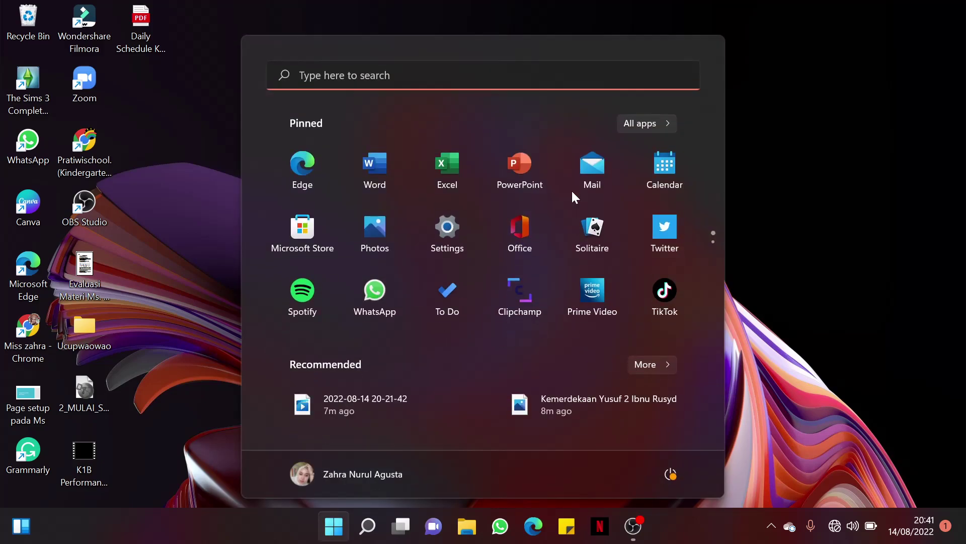
type("paint")
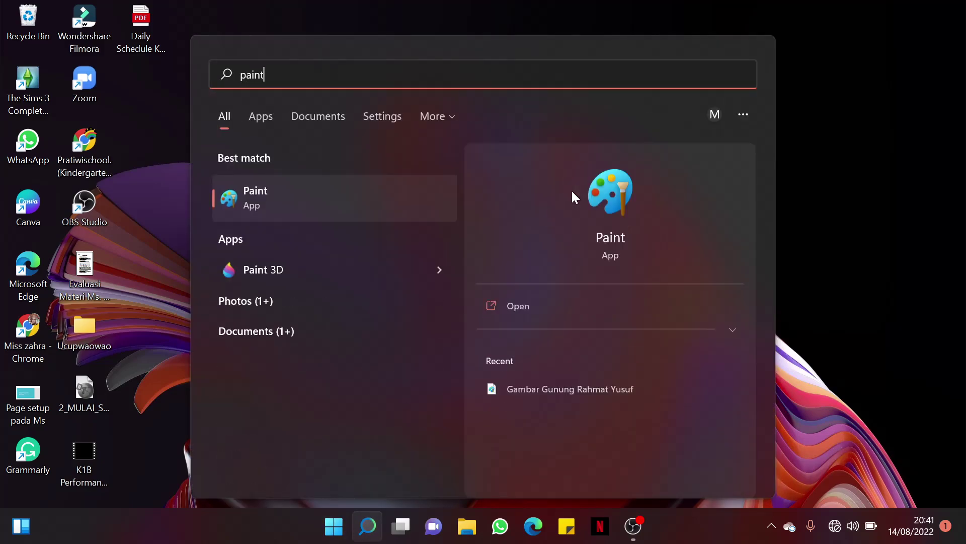
key("Return")
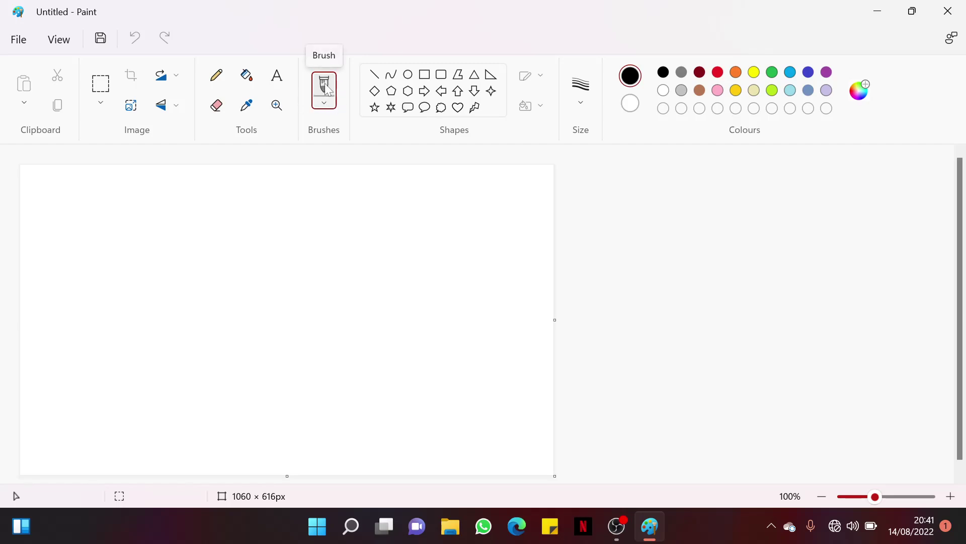
Step: Draw a black hill outline at the canvas's lower left, a horizon line beside it, and a distant slope rising at right with the Brush
left_click(324, 102)
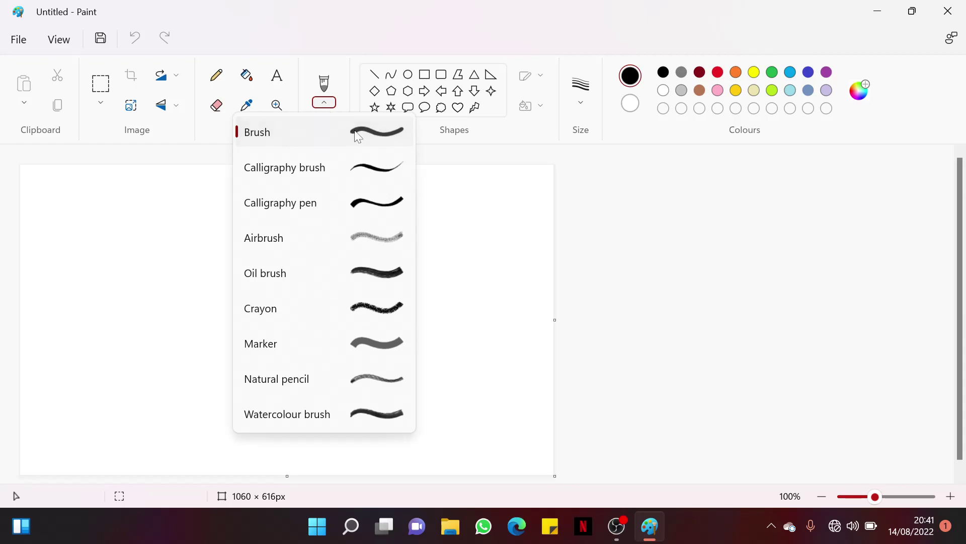
left_click(357, 135)
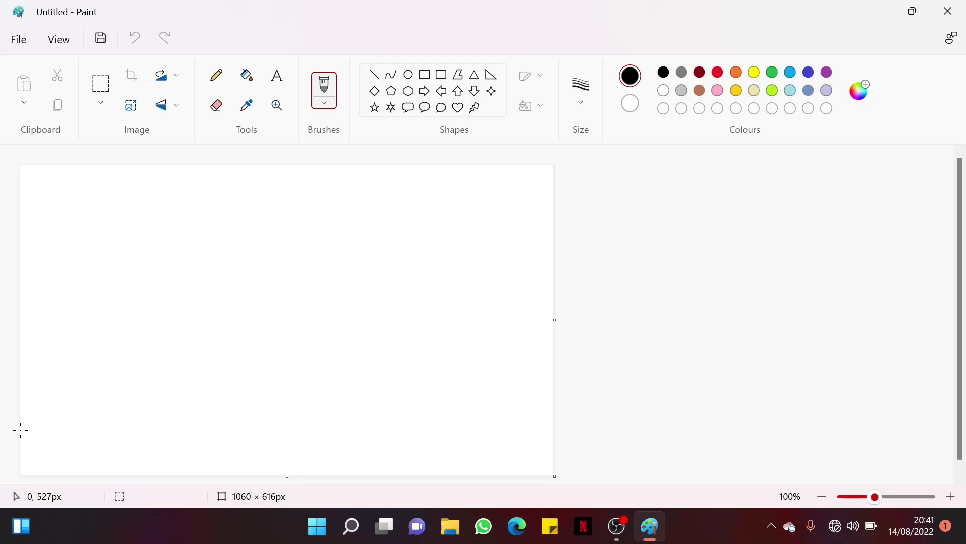
mouse_move(21, 430)
left_mouse_down()
mouse_move(128, 370)
mouse_move(163, 364)
mouse_move(215, 396)
mouse_move(278, 476)
mouse_move(296, 452)
mouse_move(547, 452)
left_mouse_up()
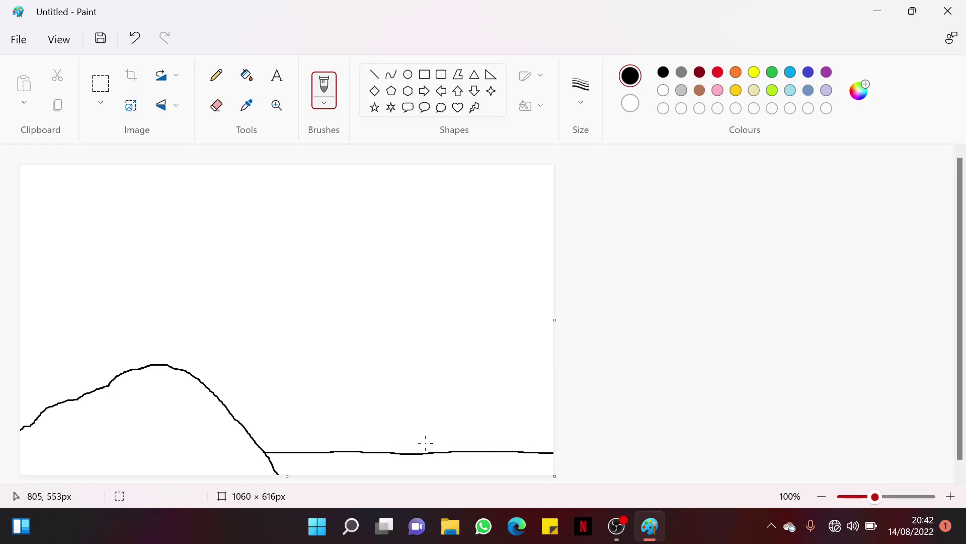
mouse_move(420, 453)
left_mouse_down()
mouse_move(521, 418)
mouse_move(571, 413)
left_mouse_up()
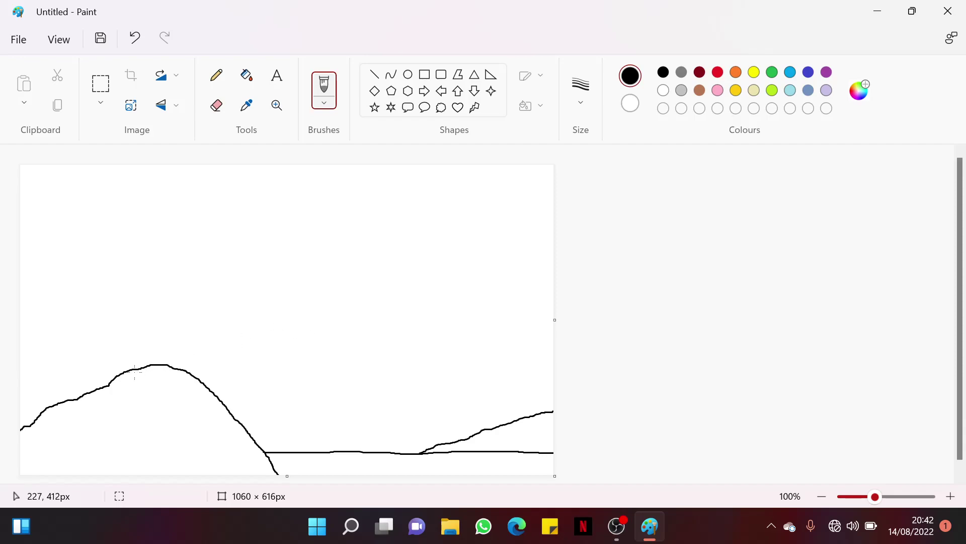
Step: Draw a segmented bamboo flagpole with a slanted tip on the hilltop and erase the overhanging end of a segment line
mouse_move(149, 384)
left_mouse_down()
mouse_move(168, 384)
mouse_move(152, 343)
left_mouse_up()
left_click_drag(163, 384, 163, 336)
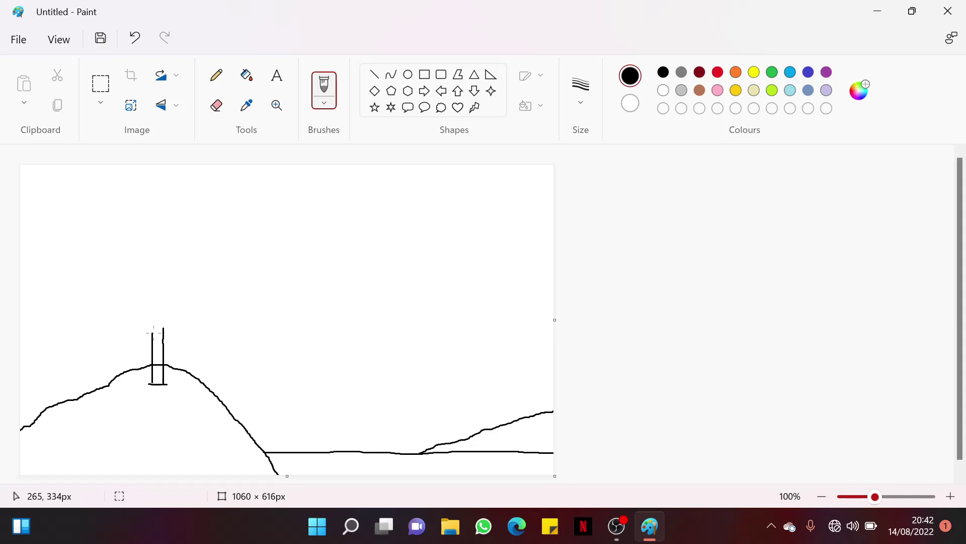
left_click_drag(152, 333, 164, 335)
left_click_drag(152, 332, 151, 300)
left_click_drag(163, 331, 163, 301)
mouse_move(152, 299)
left_mouse_down()
mouse_move(167, 301)
mouse_move(151, 300)
mouse_move(152, 269)
left_mouse_up()
mouse_move(163, 301)
left_mouse_down()
mouse_move(156, 261)
mouse_move(165, 260)
left_mouse_up()
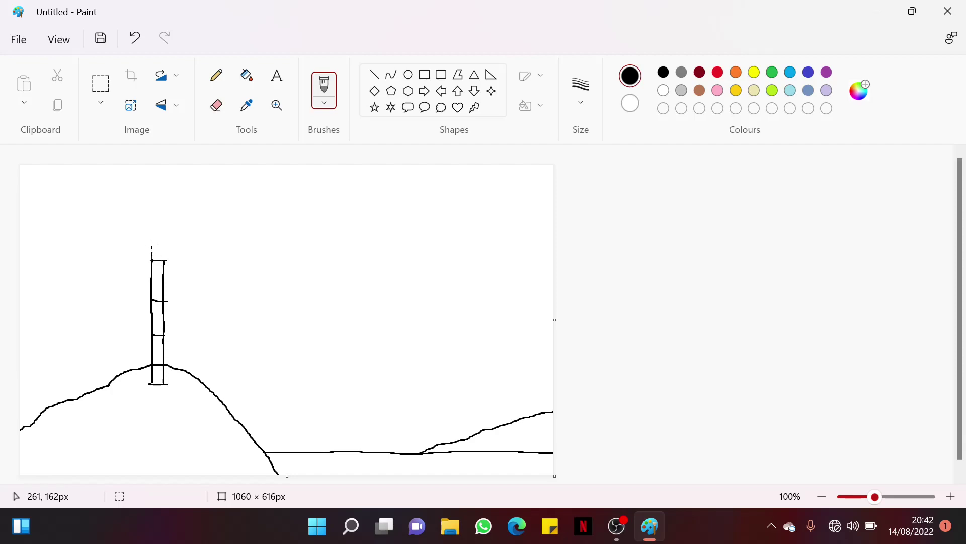
mouse_move(152, 227)
left_mouse_down()
mouse_move(166, 201)
mouse_move(165, 261)
left_mouse_up()
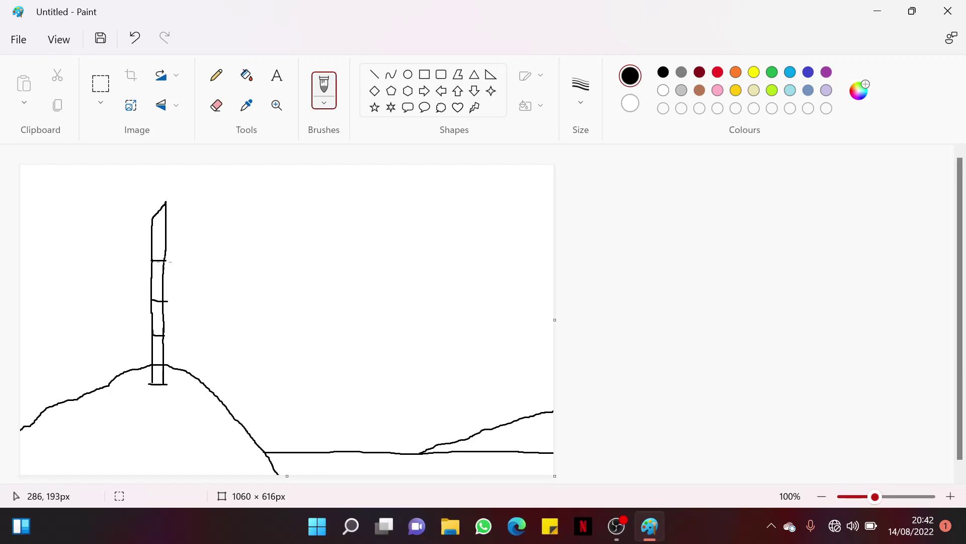
left_click(219, 102)
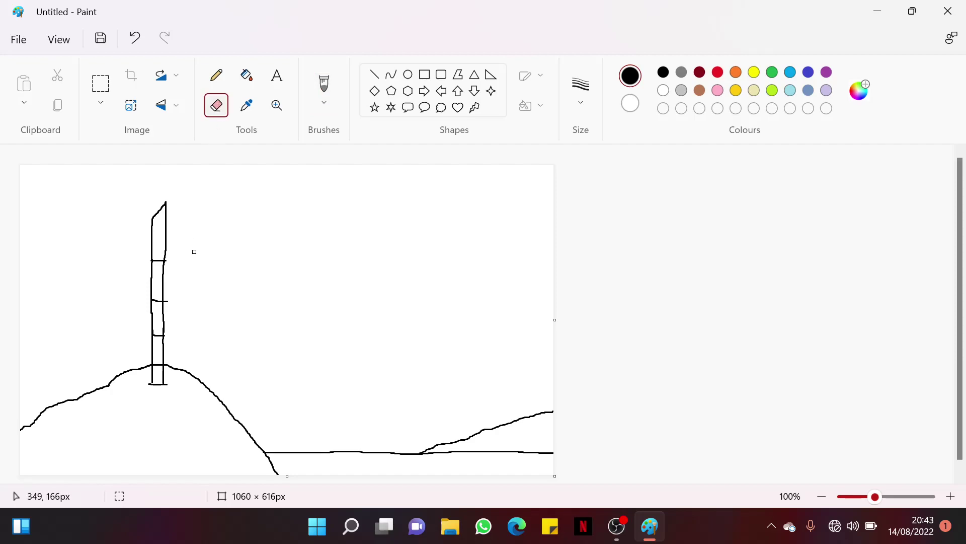
left_click_drag(161, 303, 166, 302)
Step: Brush the flag's first half beside the pole, with two curved inner edges and a line dividing its upper and lower bands
left_click(326, 84)
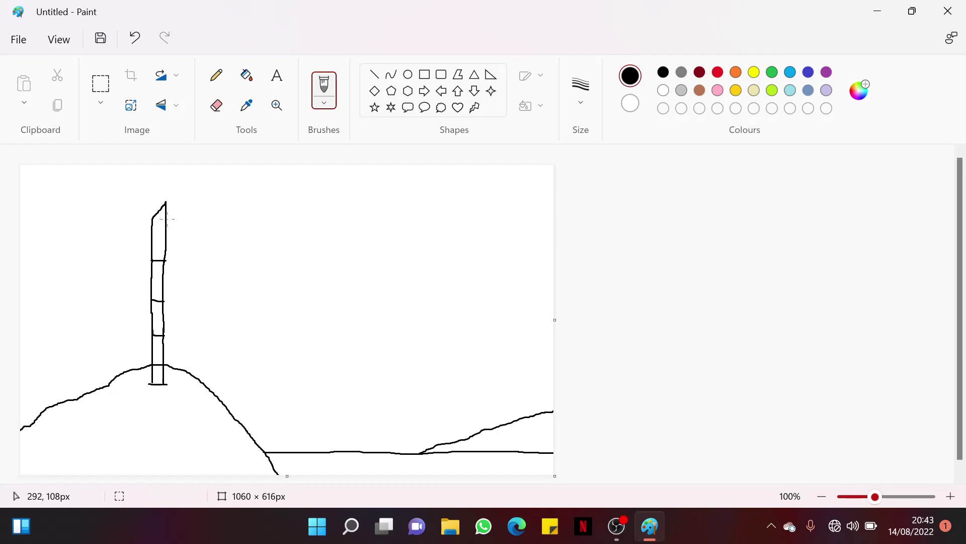
mouse_move(167, 219)
left_mouse_down()
mouse_move(177, 244)
mouse_move(168, 268)
left_mouse_up()
mouse_move(163, 271)
left_mouse_down()
mouse_move(173, 303)
mouse_move(162, 325)
left_mouse_up()
mouse_move(171, 219)
left_mouse_down()
mouse_move(240, 227)
mouse_move(246, 316)
left_mouse_up()
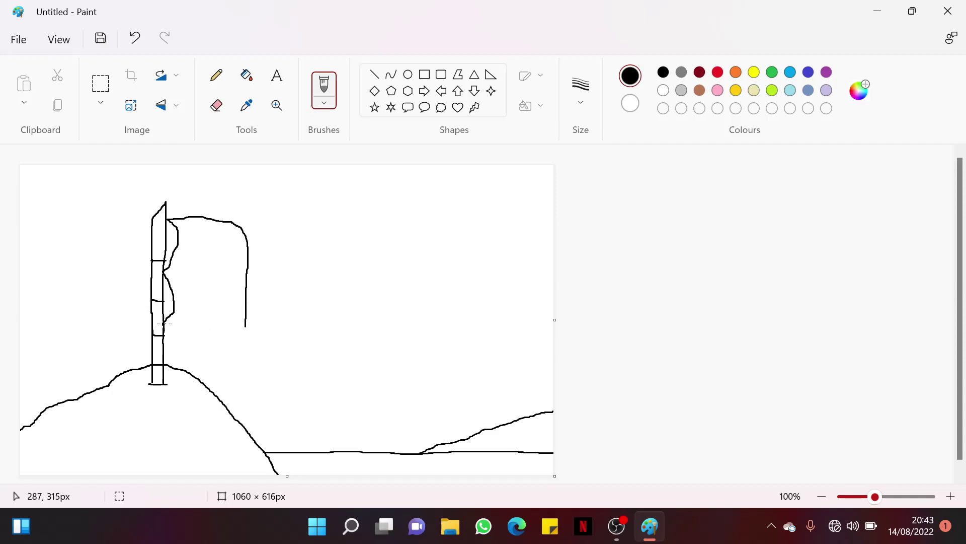
left_click_drag(164, 323, 248, 332)
left_click_drag(167, 272, 244, 279)
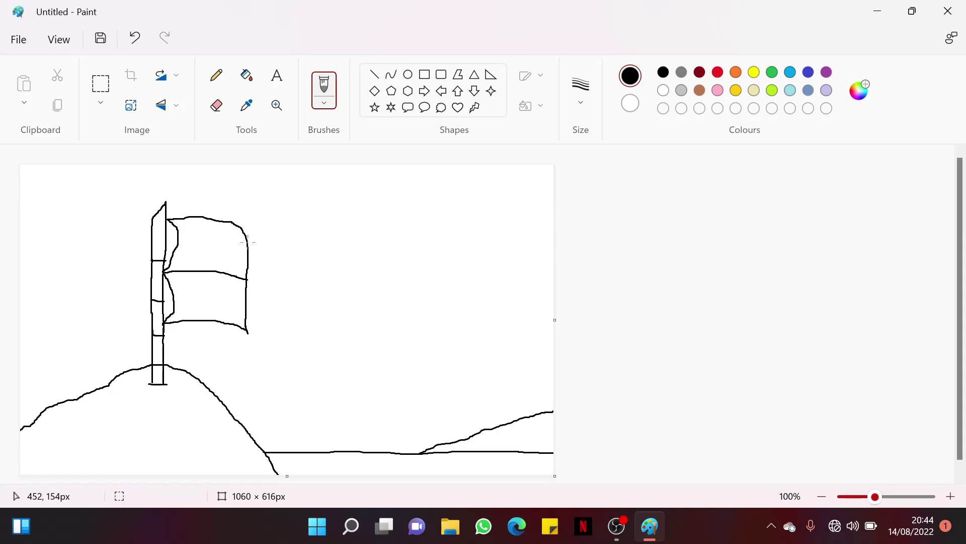
Step: Extend the flag with a second, slightly lower wavy half, divided into an upper and a lower band
mouse_move(248, 243)
left_mouse_down()
mouse_move(318, 250)
mouse_move(310, 267)
mouse_move(324, 343)
left_mouse_up()
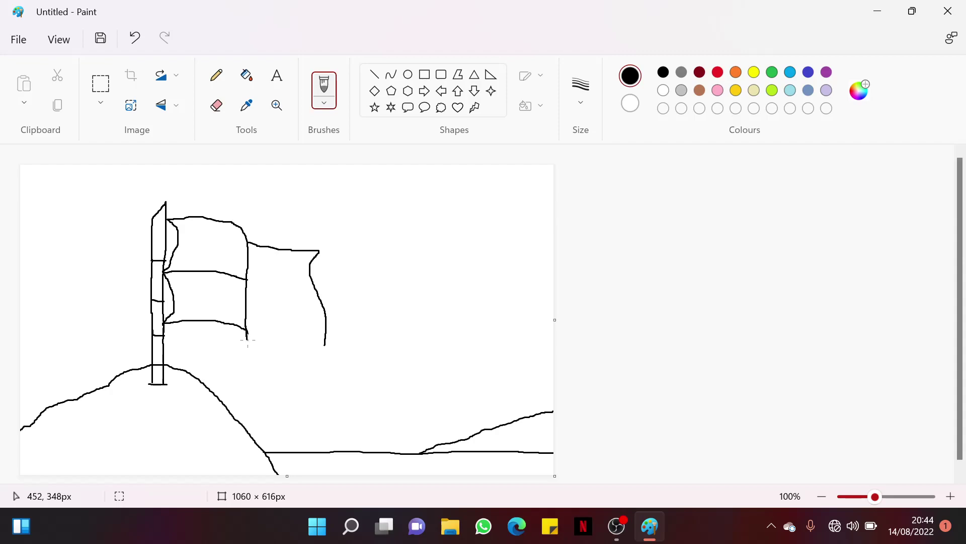
mouse_move(249, 341)
left_mouse_down()
mouse_move(251, 351)
mouse_move(313, 347)
left_mouse_up()
mouse_move(250, 291)
left_mouse_down()
mouse_move(264, 302)
mouse_move(309, 297)
left_mouse_up()
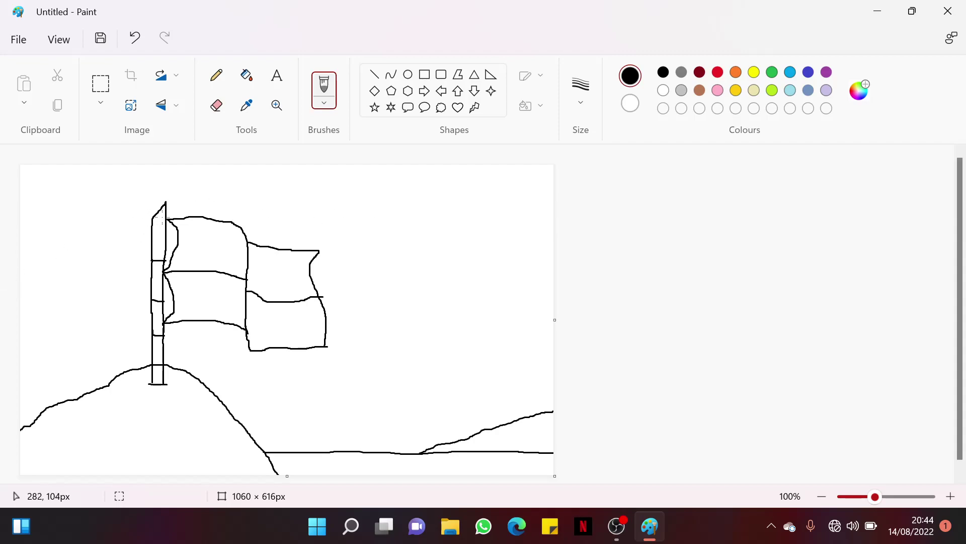
Step: Draw three knotted ties around the pole at the flag's top, middle and bottom, undoing the stray stroke
mouse_move(161, 217)
left_mouse_down()
mouse_move(159, 231)
mouse_move(167, 222)
left_mouse_up()
mouse_move(152, 222)
left_mouse_down()
mouse_move(137, 222)
mouse_move(141, 231)
mouse_move(151, 224)
left_mouse_up()
left_click_drag(145, 233, 152, 230)
key("ctrl+z")
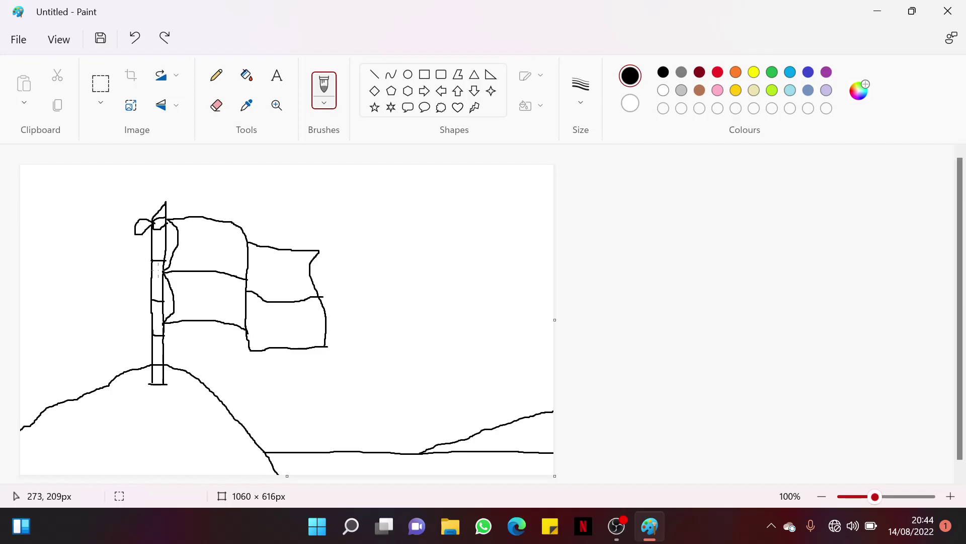
left_click_drag(165, 269, 151, 275)
mouse_move(149, 272)
left_mouse_down()
mouse_move(137, 276)
mouse_move(149, 274)
mouse_move(141, 284)
mouse_move(146, 275)
left_mouse_up()
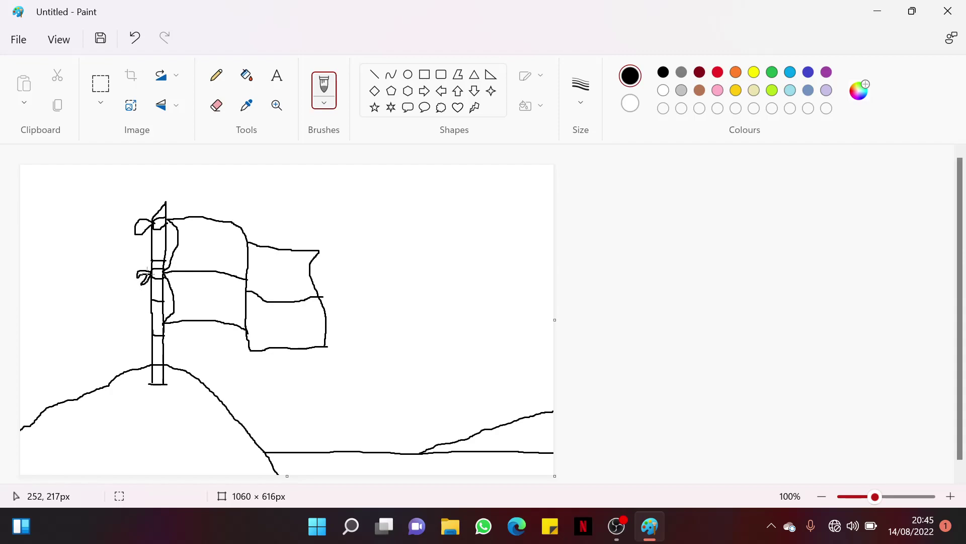
left_click_drag(157, 319, 161, 323)
mouse_move(150, 320)
left_mouse_down()
mouse_move(143, 327)
mouse_move(153, 326)
left_mouse_up()
left_click(217, 105)
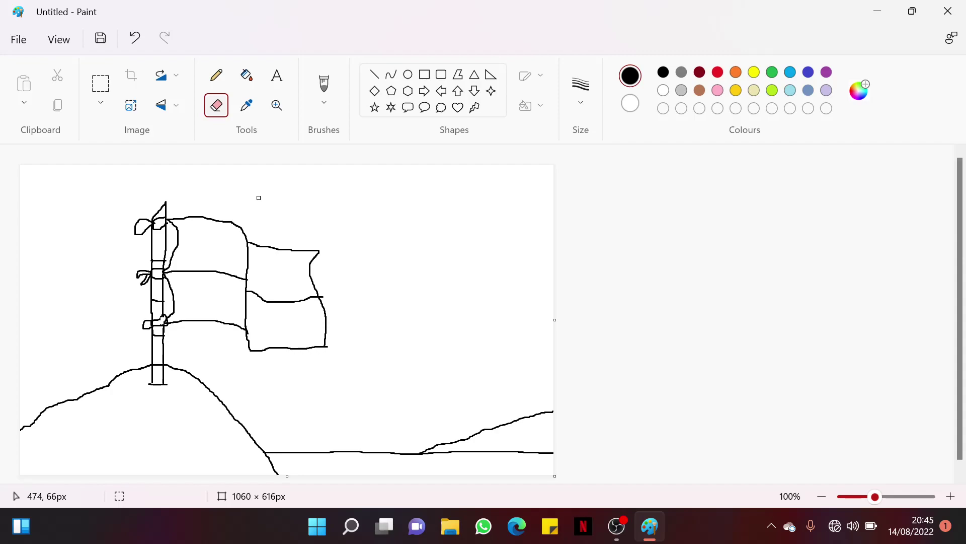
Step: Fill both upper bands of the flag with red
left_click(250, 81)
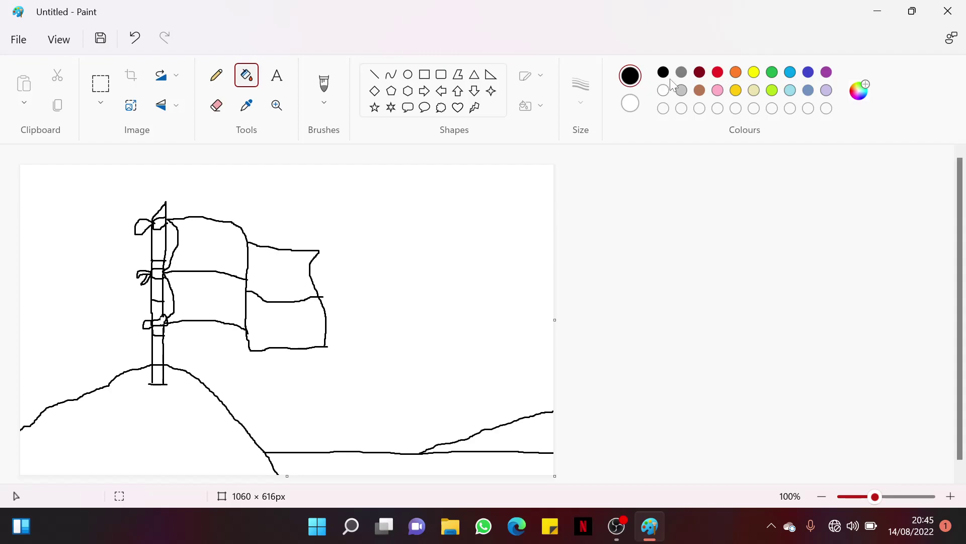
left_click(721, 76)
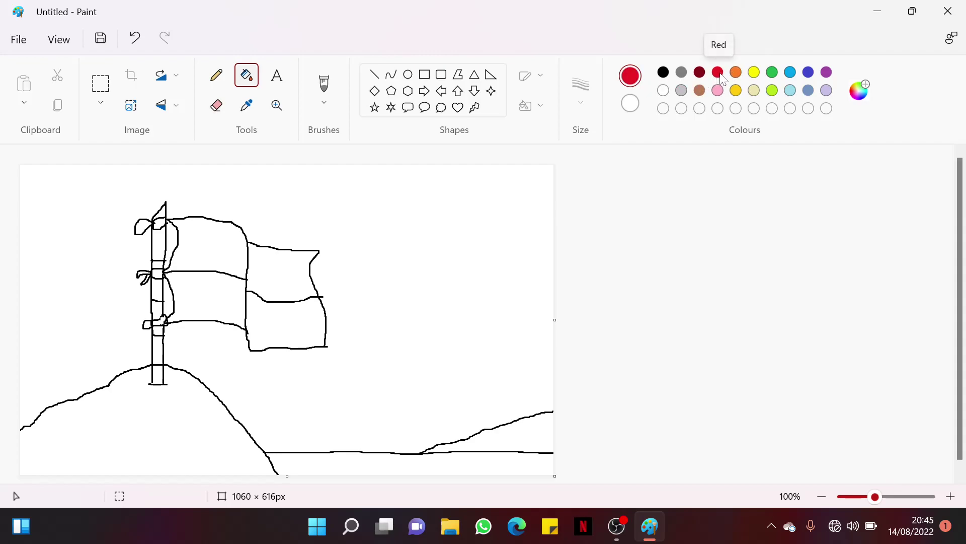
left_click(215, 221)
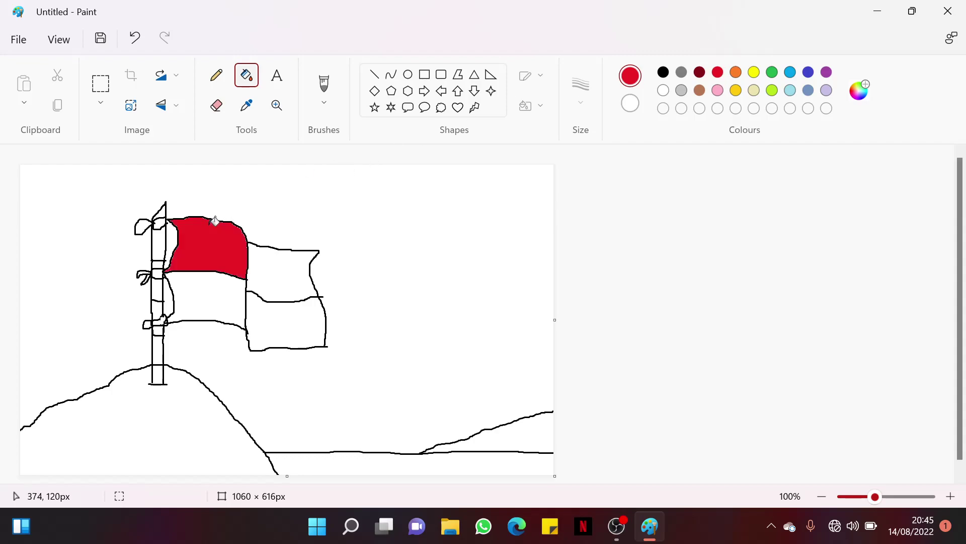
left_click(269, 251)
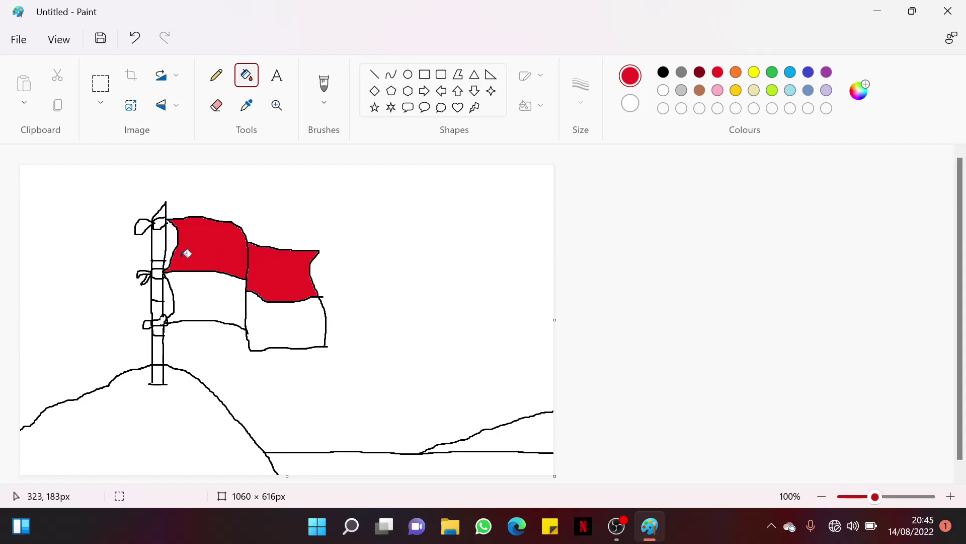
Step: Fill the top and middle ties on the pole with red, undoing the fill that recolours the black outlines
left_click(157, 223)
left_click(138, 226)
left_click(154, 273)
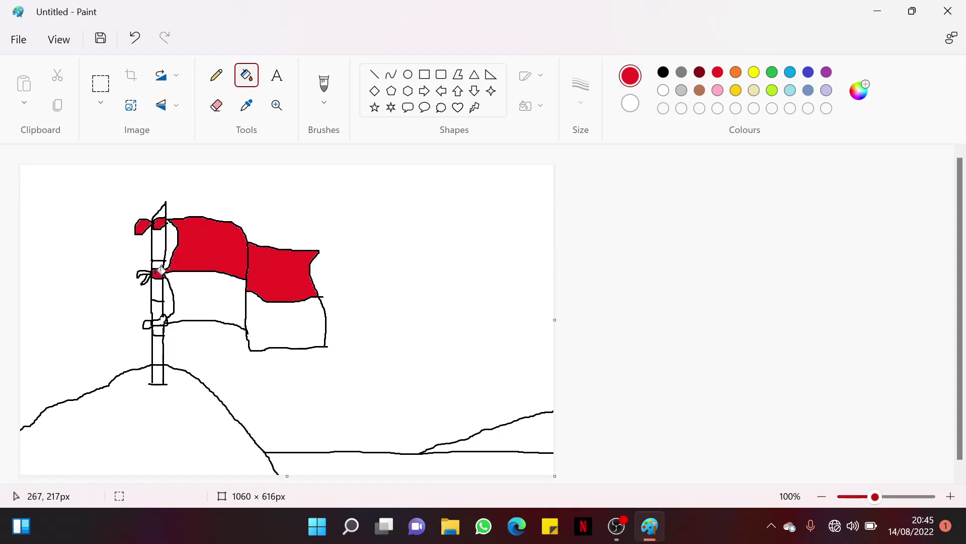
left_click(142, 272)
left_click(146, 278)
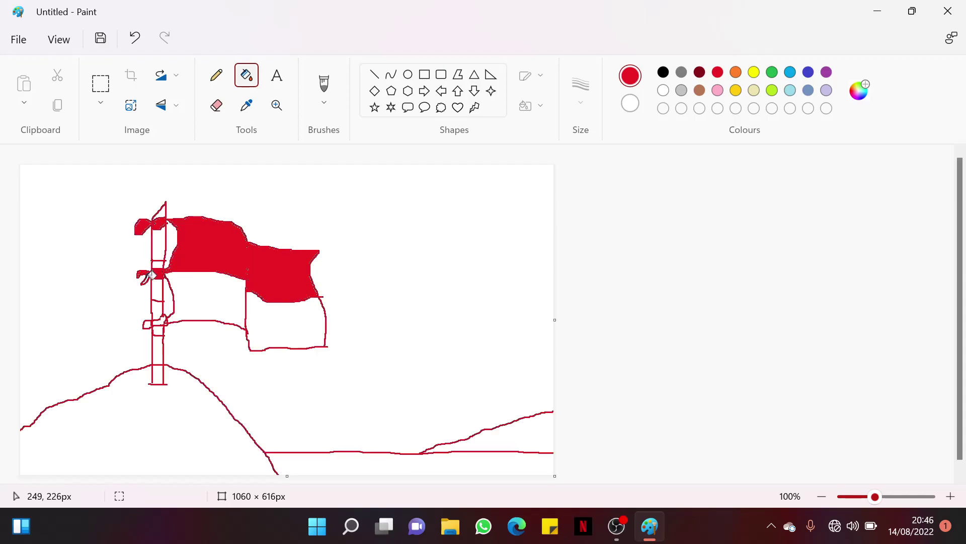
key("ctrl+z")
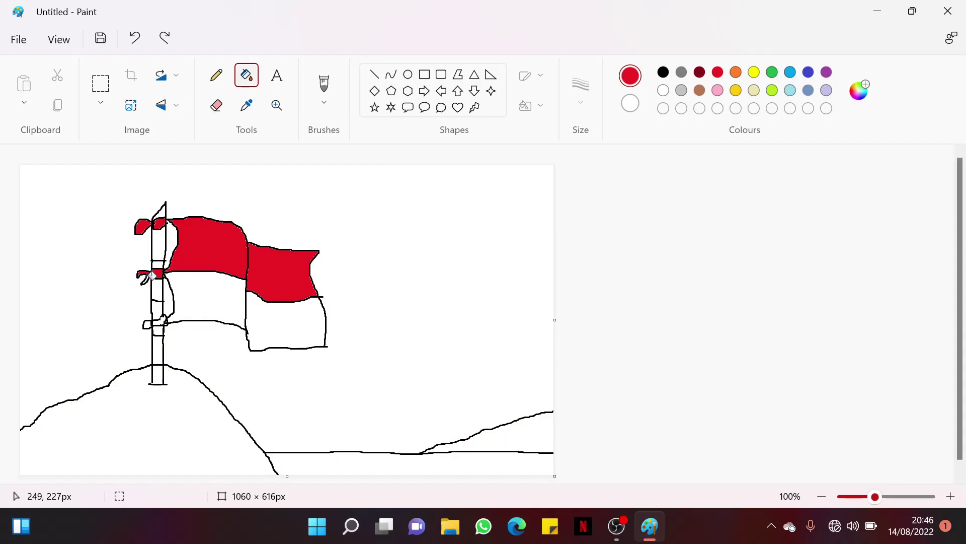
left_click(150, 277)
Step: Fill every segment of the bamboo pole with green, from the slanted tip down to its base
left_click(772, 72)
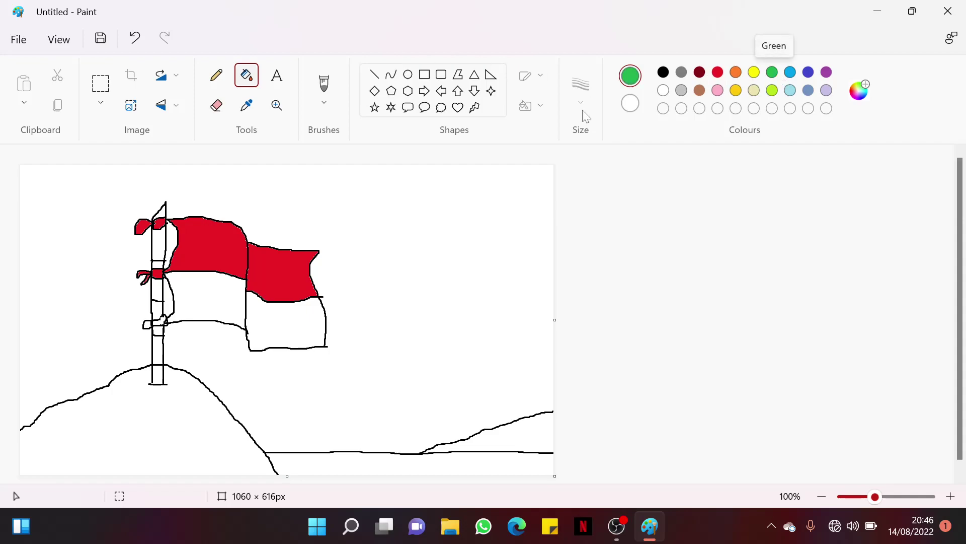
left_click(161, 213)
left_click(161, 241)
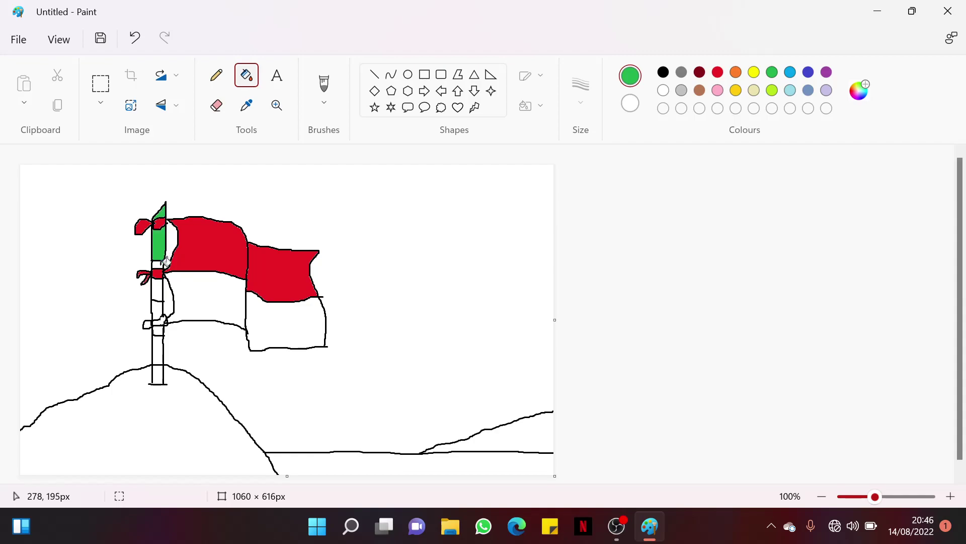
left_click(160, 266)
left_click(162, 289)
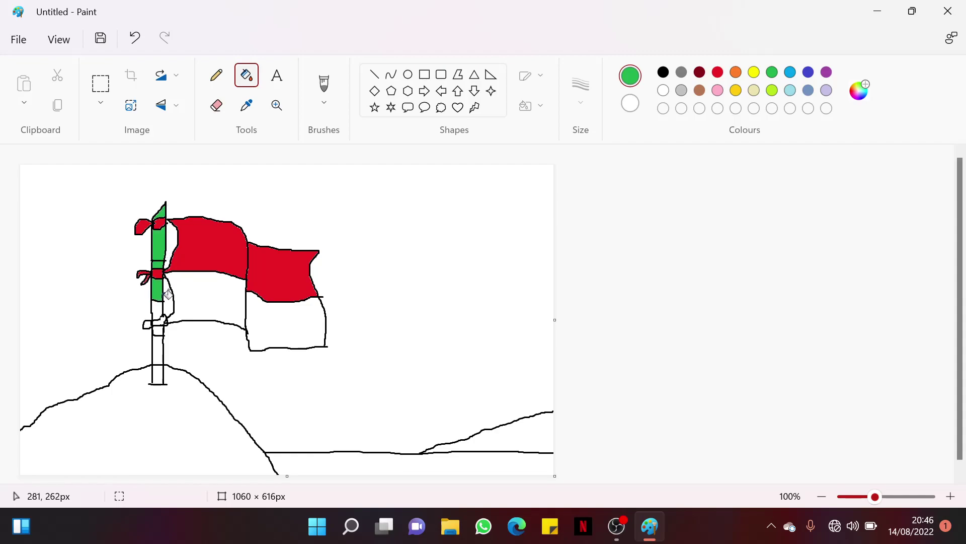
left_click(159, 310)
left_click(157, 328)
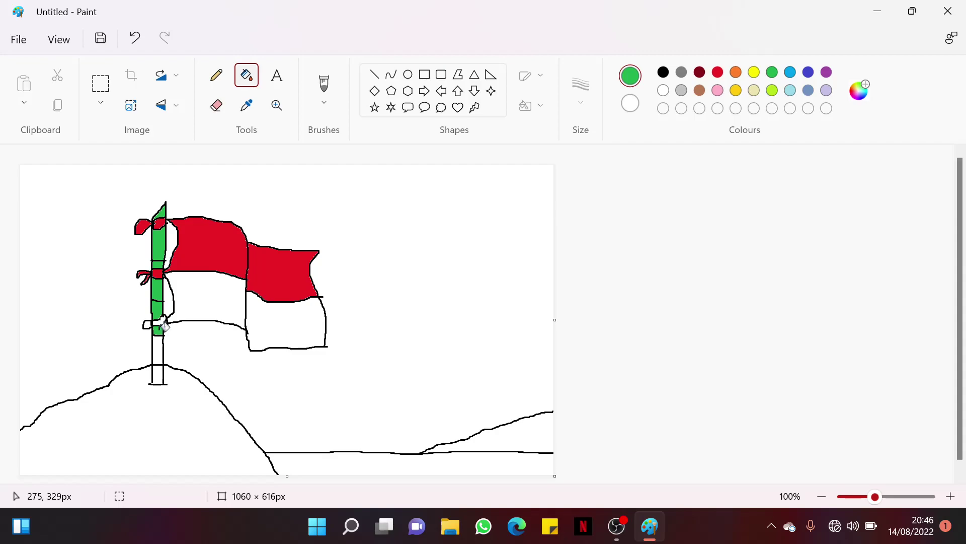
left_click(156, 356)
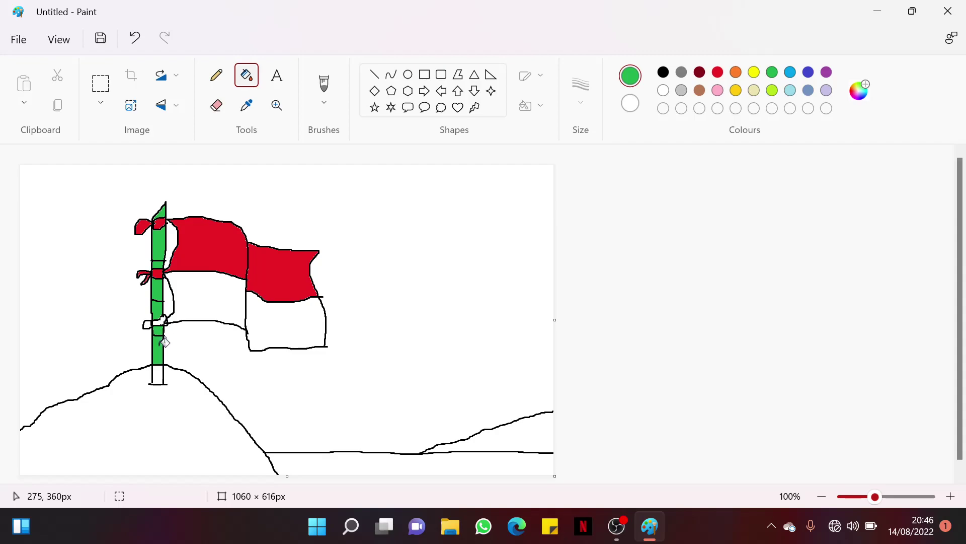
left_click(160, 371)
Step: Fill the large hill with lime and the water below the horizon with light turquoise
left_click(774, 92)
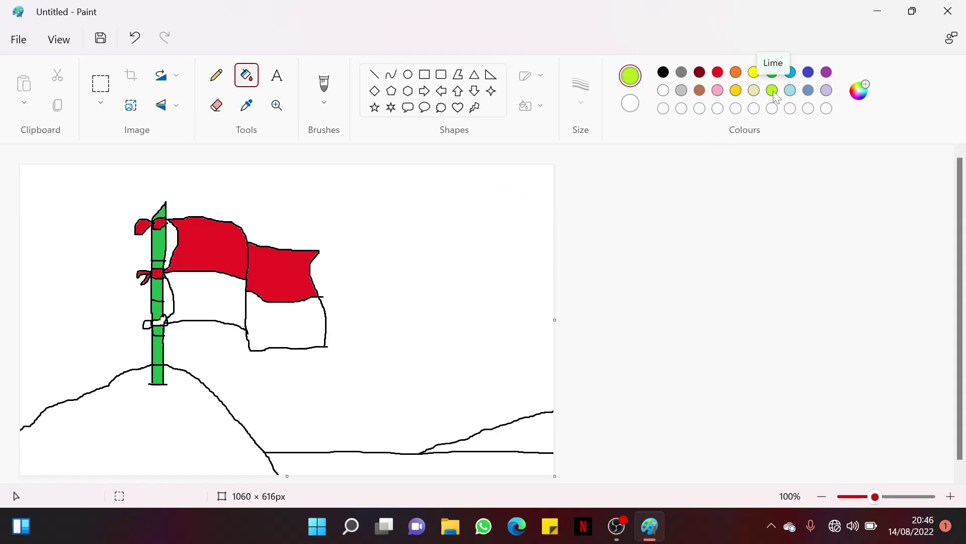
left_click(172, 408)
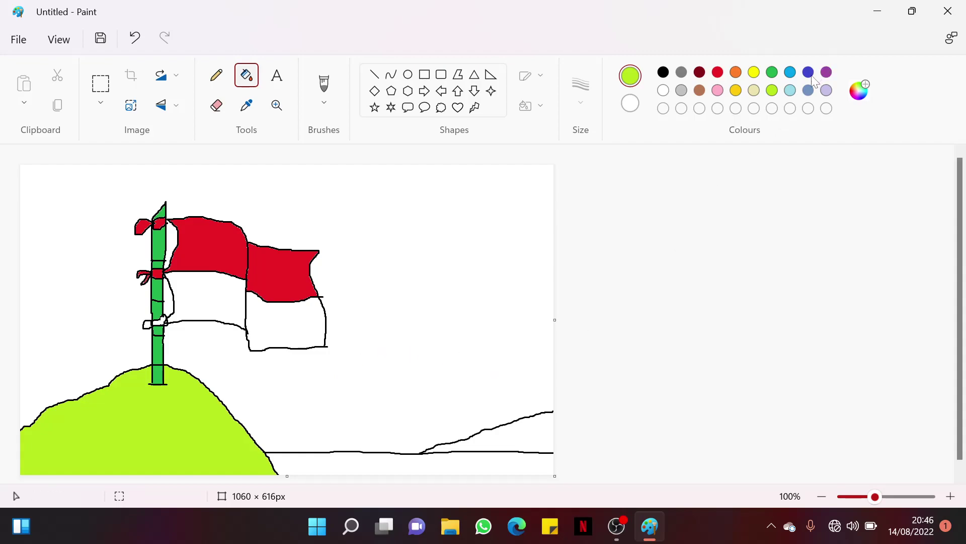
left_click(789, 93)
left_click(423, 460)
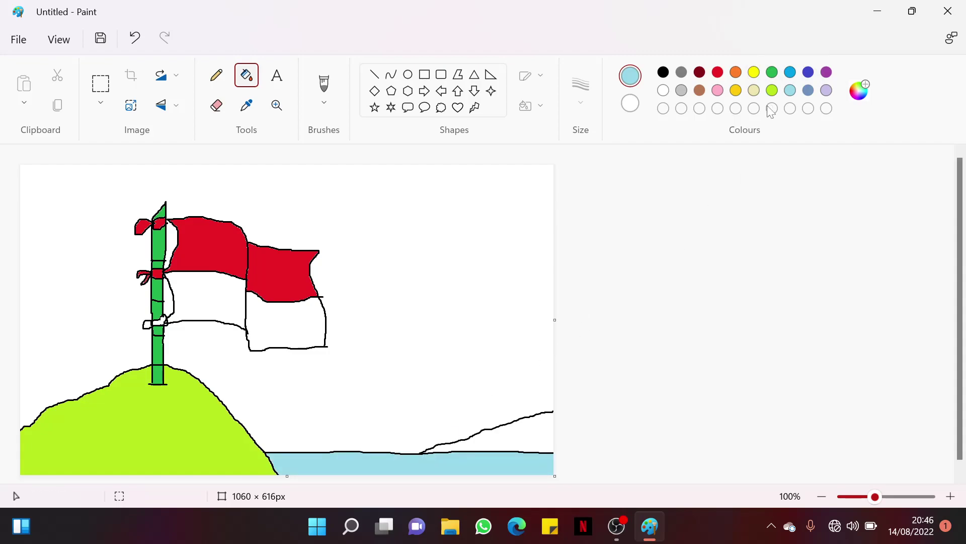
Step: Fill the distant hill with 50% grey, and the sky and both gaps between flag and pole with turquoise
left_click(680, 73)
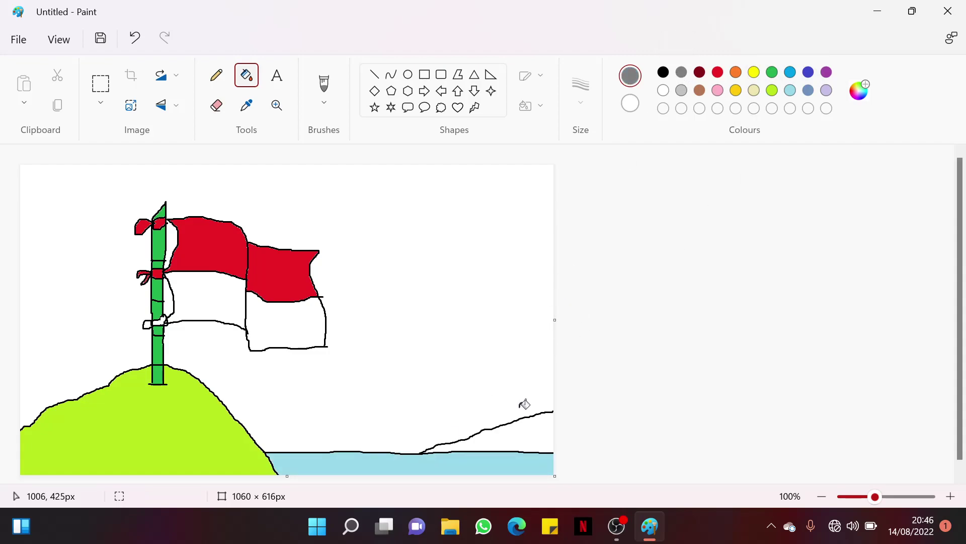
left_click(520, 425)
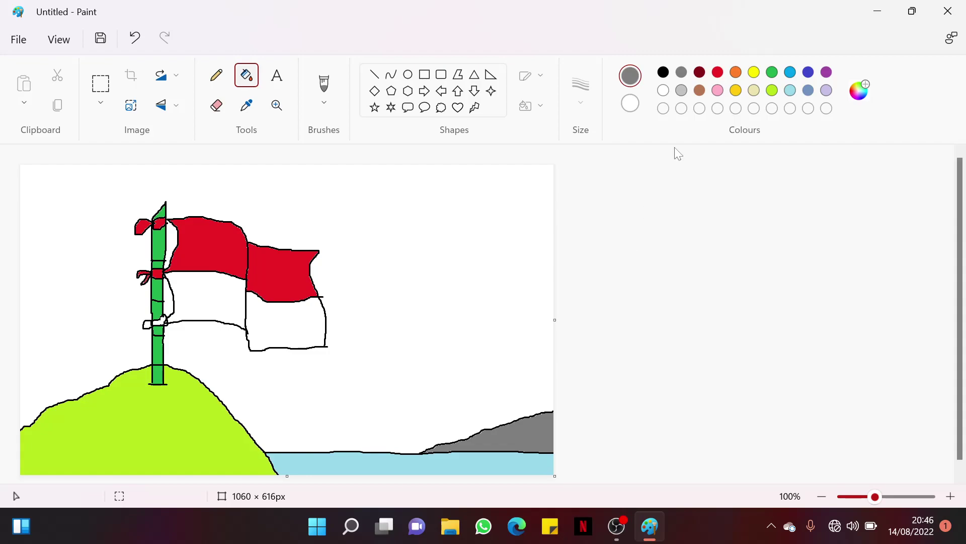
left_click(791, 72)
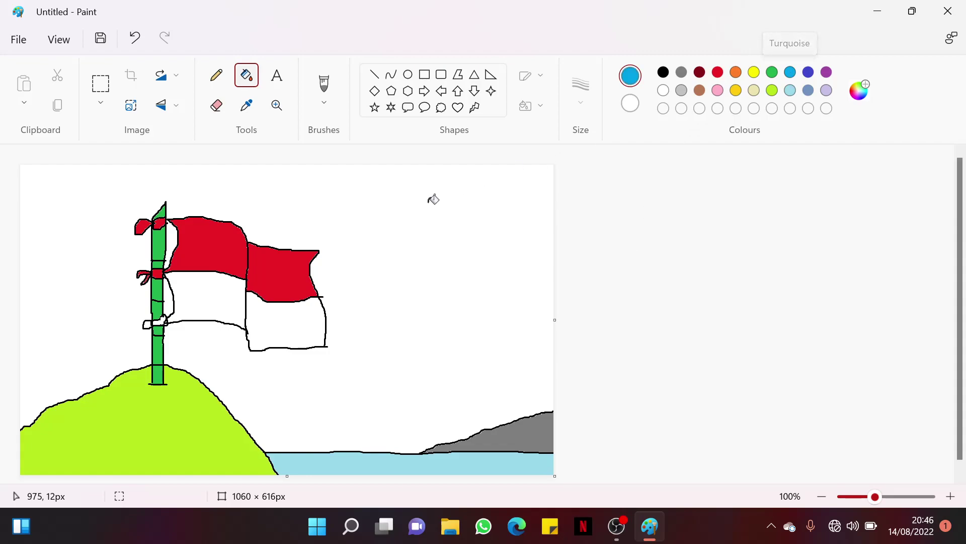
left_click(414, 211)
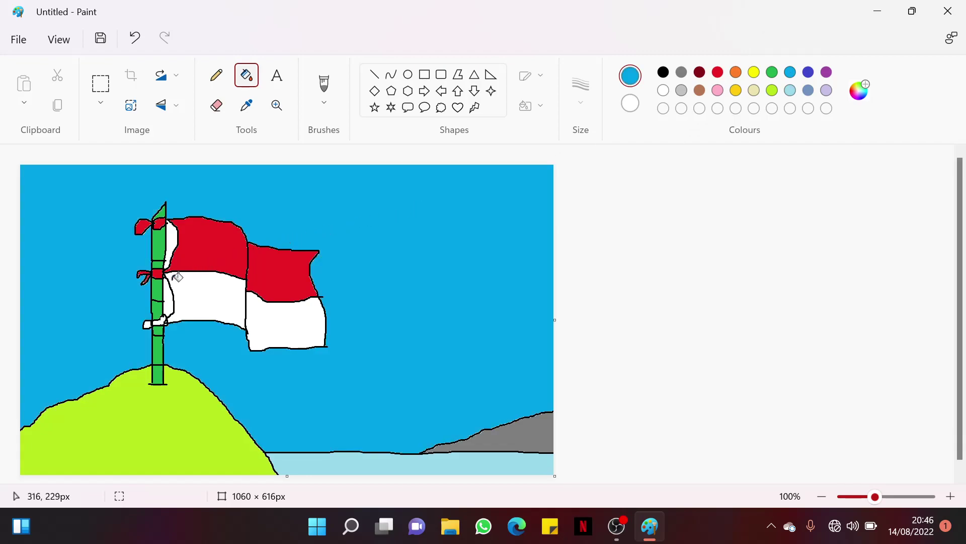
left_click(169, 247)
left_click(169, 312)
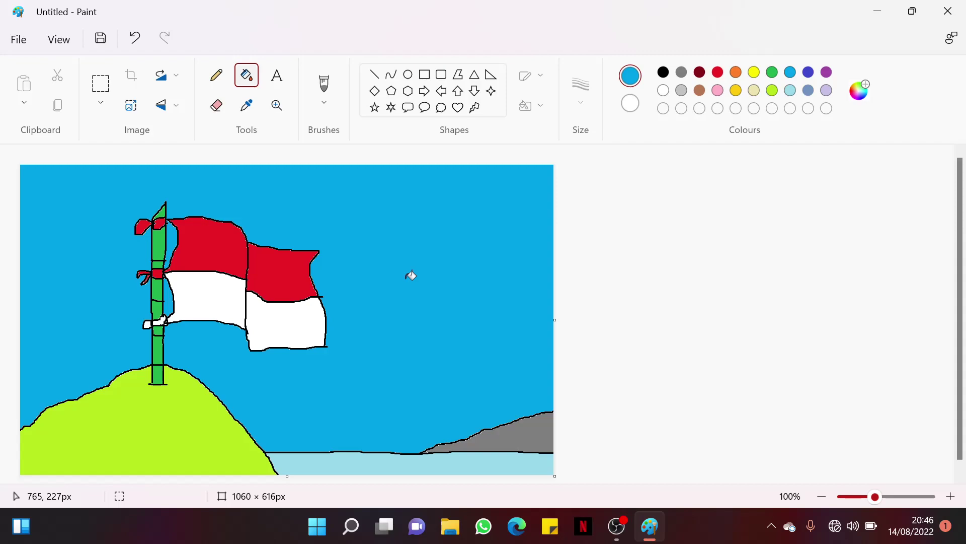
Step: Spray a white cloud at the sky's left edge with the Airbrush at 16px
left_click(331, 106)
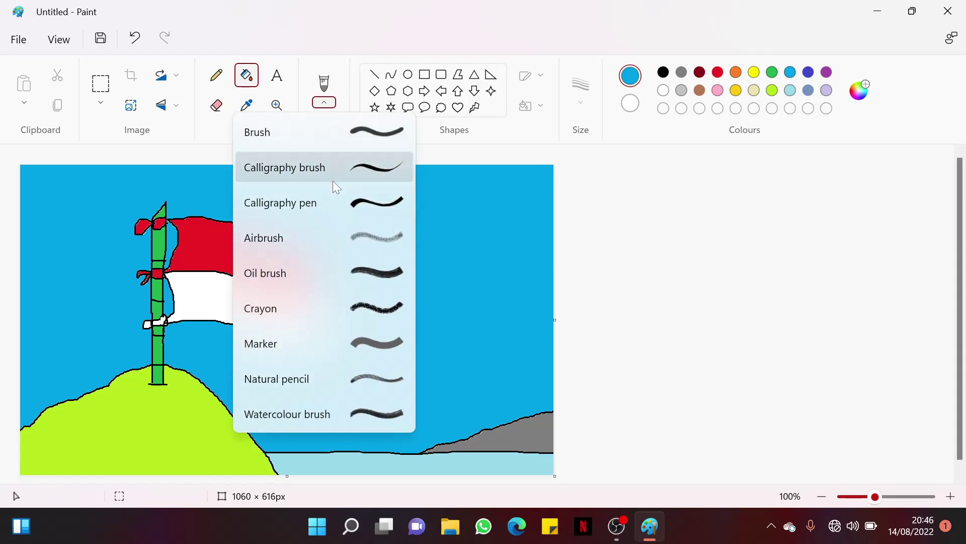
left_click(363, 239)
left_click(581, 89)
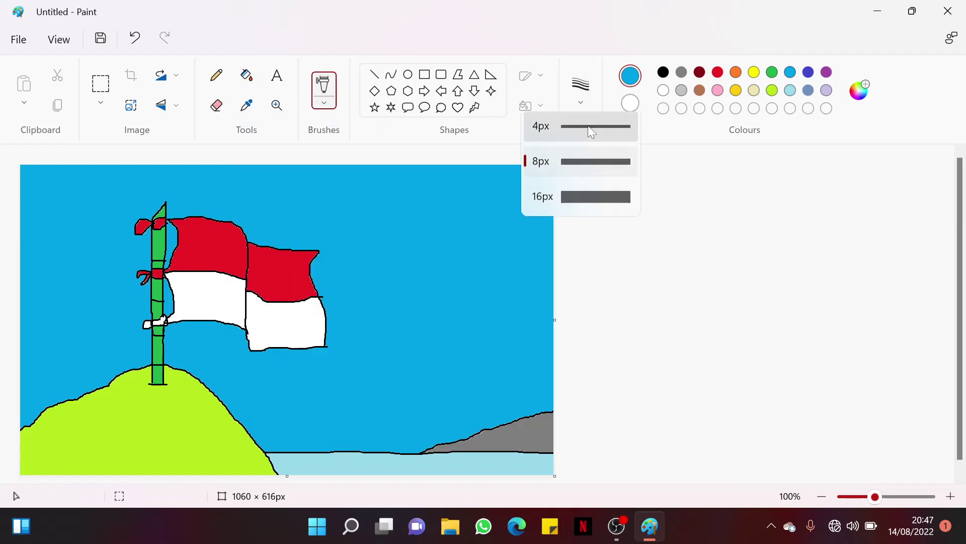
left_click(585, 199)
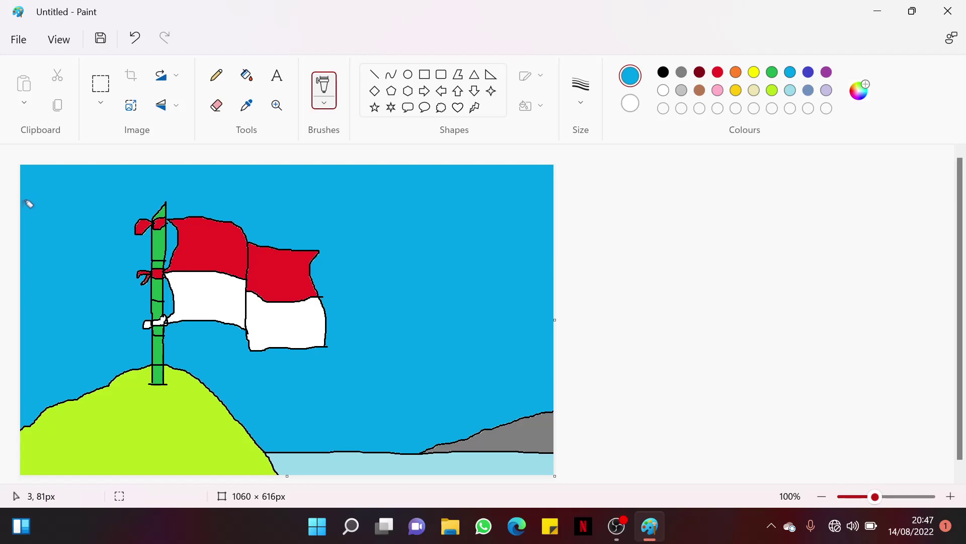
left_click(664, 91)
mouse_move(22, 204)
left_mouse_down()
mouse_move(51, 199)
mouse_move(40, 220)
mouse_move(34, 198)
mouse_move(30, 216)
mouse_move(51, 194)
mouse_move(46, 210)
mouse_move(55, 205)
mouse_move(31, 210)
mouse_move(52, 204)
mouse_move(77, 217)
mouse_move(66, 209)
mouse_move(71, 217)
mouse_move(33, 222)
mouse_move(24, 211)
mouse_move(53, 215)
left_mouse_up()
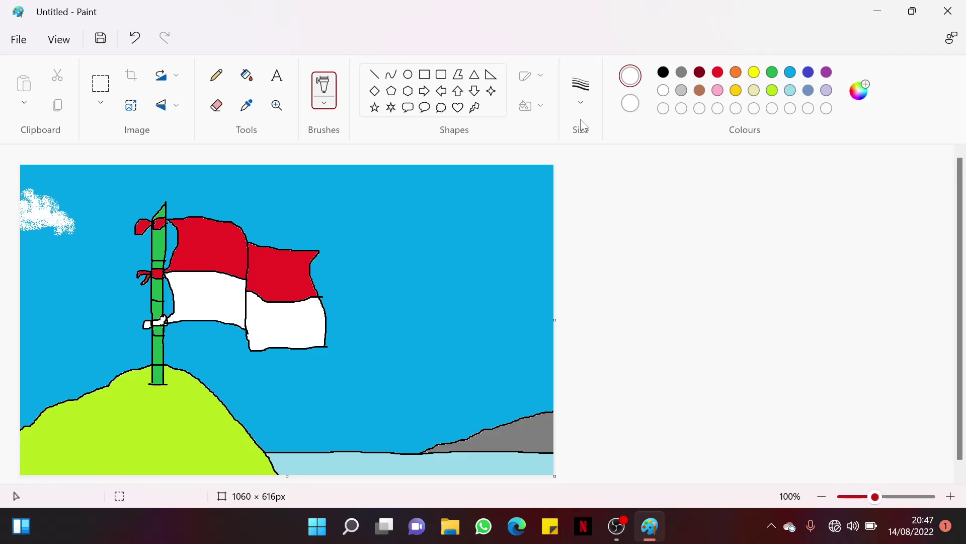
Step: Spray a matching white 16px cloud at the sky's right edge and a round yellow sun above the left cloud
left_click(582, 101)
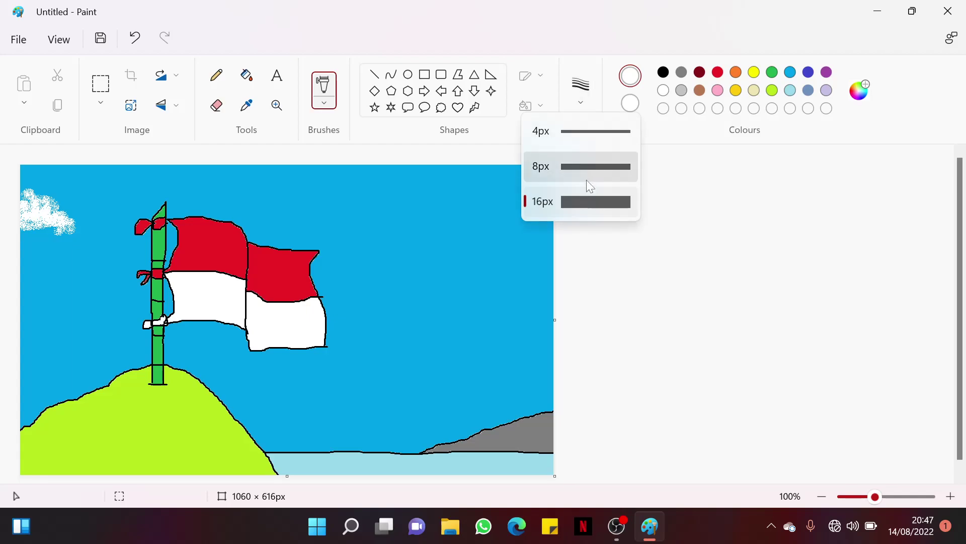
left_click(590, 201)
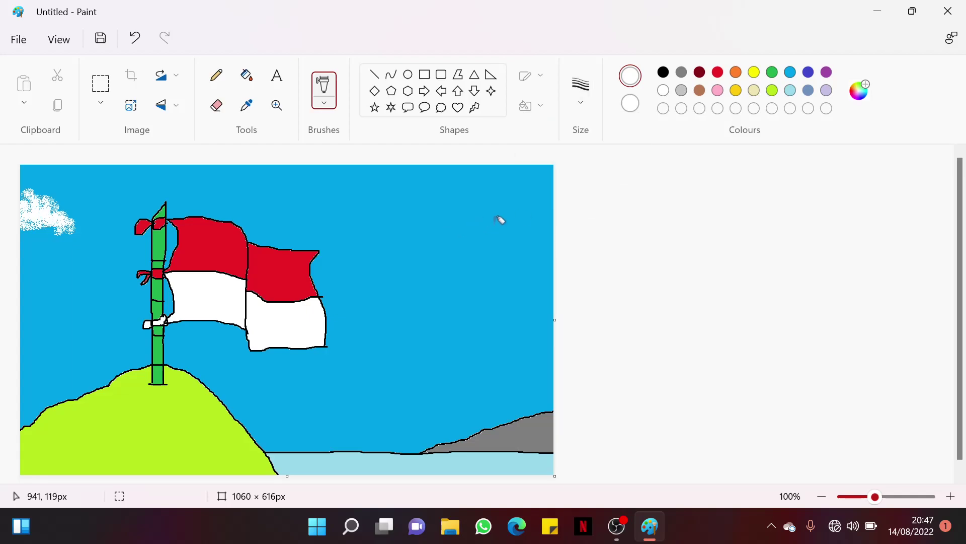
left_click_drag(500, 220, 553, 222)
mouse_move(495, 229)
left_mouse_down()
mouse_move(513, 212)
mouse_move(509, 198)
mouse_move(520, 205)
mouse_move(513, 188)
mouse_move(527, 207)
mouse_move(538, 203)
mouse_move(525, 208)
mouse_move(550, 211)
left_mouse_up()
left_click(758, 75)
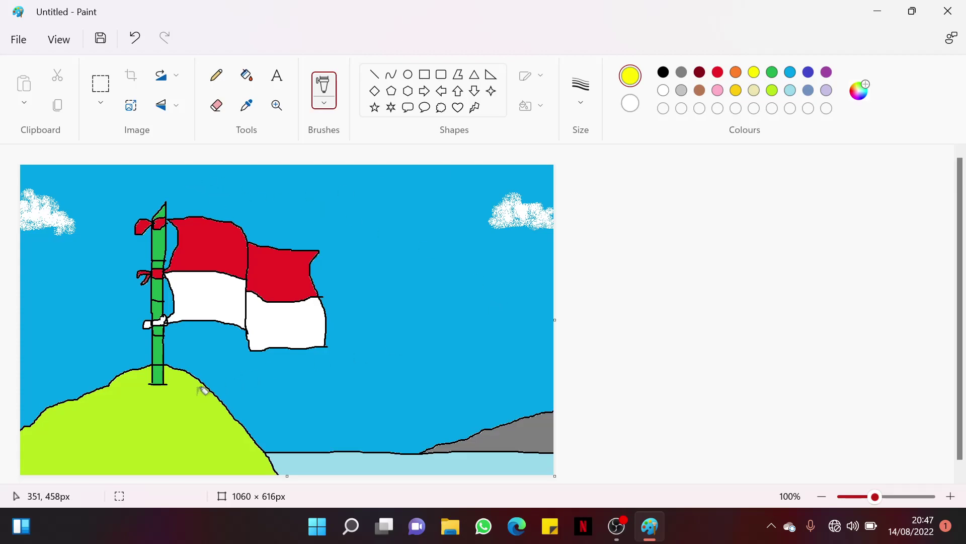
mouse_move(77, 177)
left_mouse_down()
mouse_move(57, 179)
mouse_move(64, 170)
mouse_move(70, 184)
mouse_move(63, 178)
left_mouse_up()
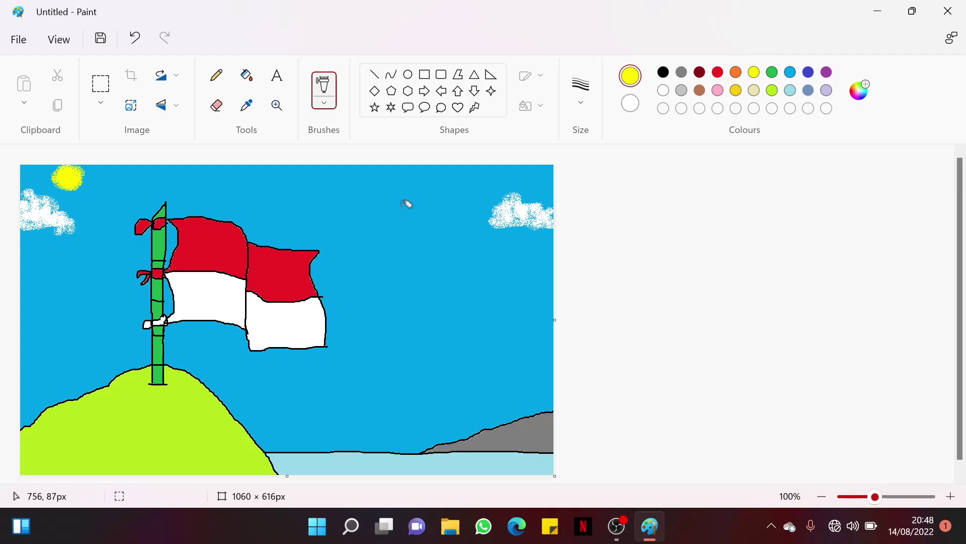
Step: Add yellow text beside the flag reading DIRGAHAYU, REPUBLIK and INDONESIA on separate lines, with 17 AGUSTUS 2022 below a blank line
left_click(286, 89)
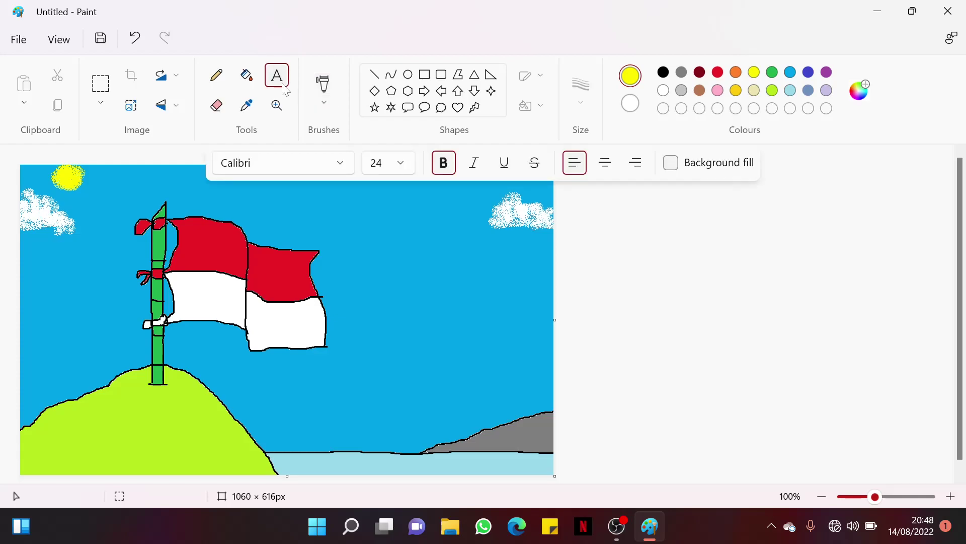
left_click(346, 272)
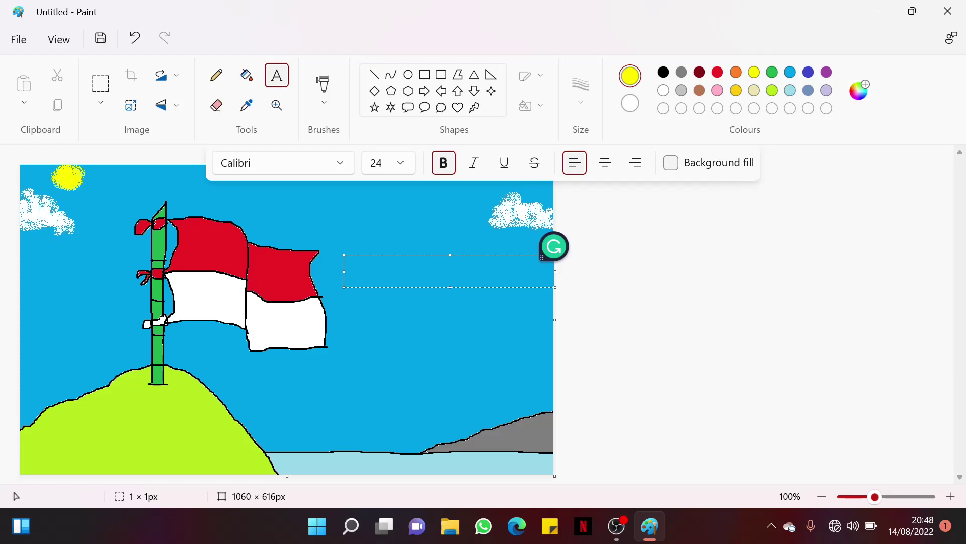
type("DIRGA")
key("BackSpace")
type("AY")
key("BackSpace")
type("HAYU")
key("Return")
type("REPUBLIK")
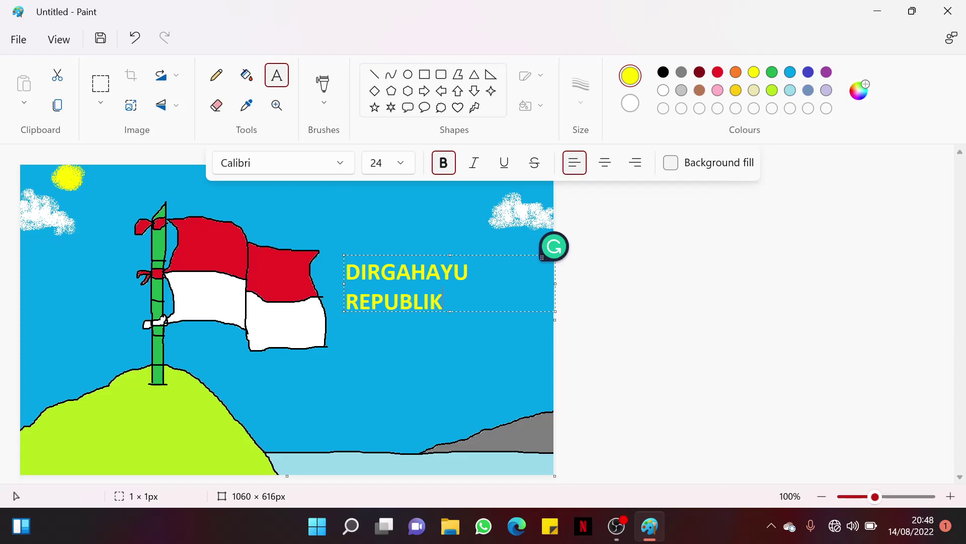
key("Return")
type("INDO")
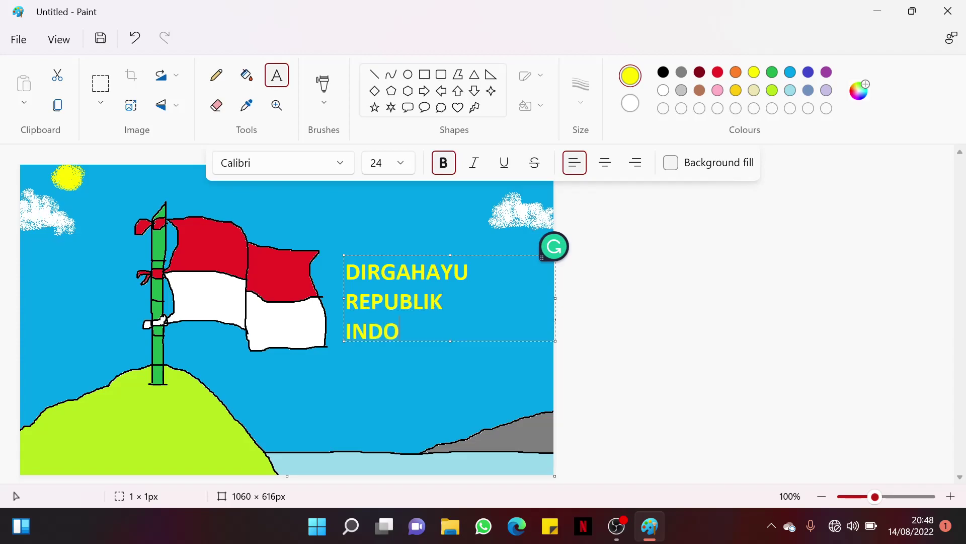
type("NESIA  ")
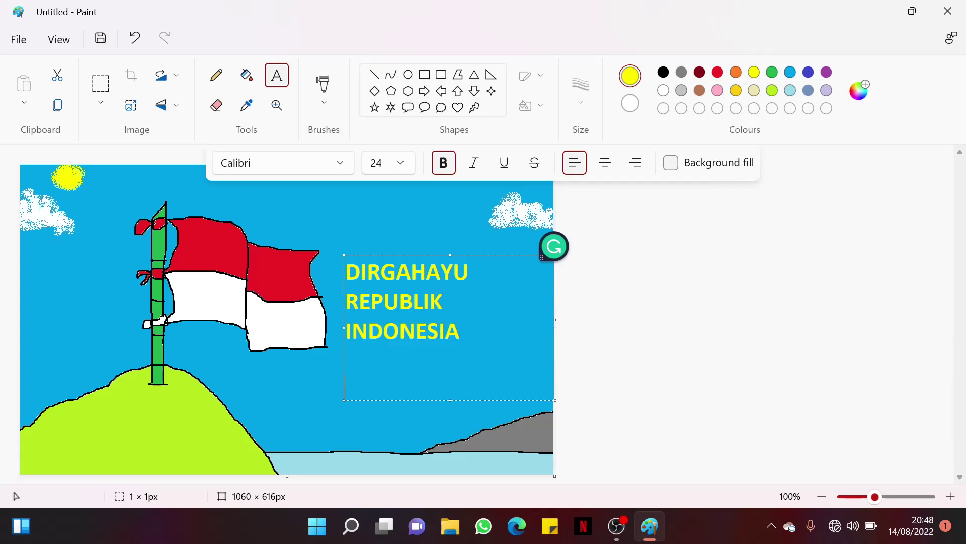
type("17 AGUSTUS 2022")
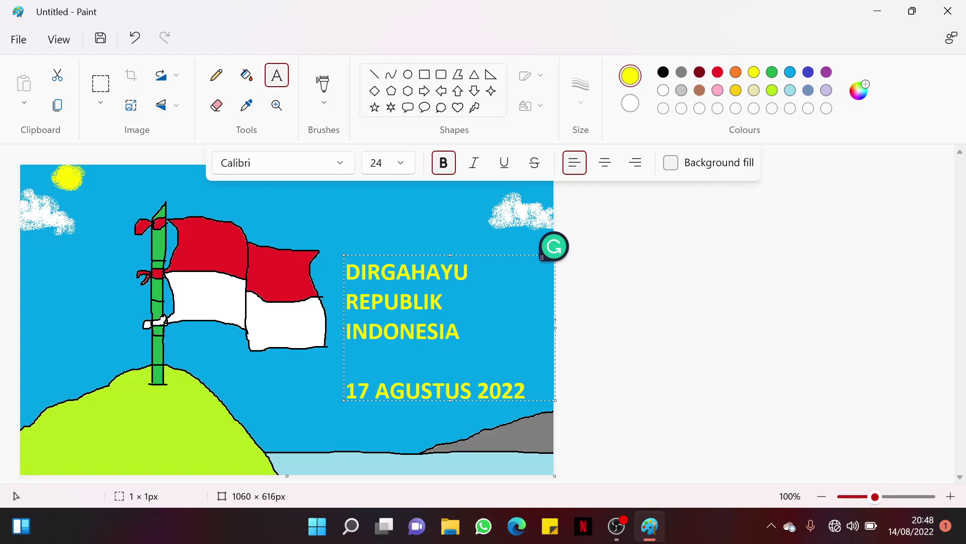
Step: Colour DIRGAHAYU REPUBLIK red, INDONESIA white and 17 AGUSTUS 2022 black, and commit the text to the picture
left_click_drag(443, 301, 346, 272)
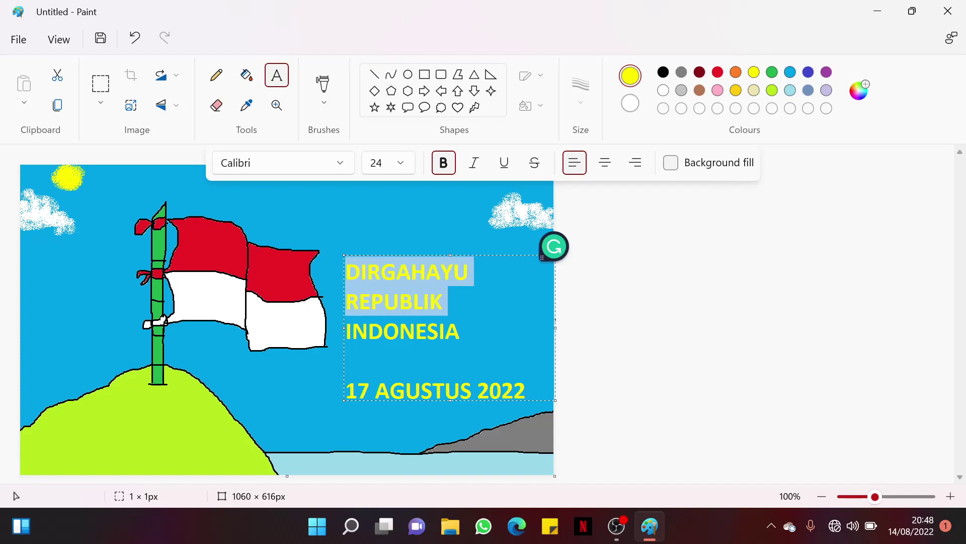
left_click(718, 72)
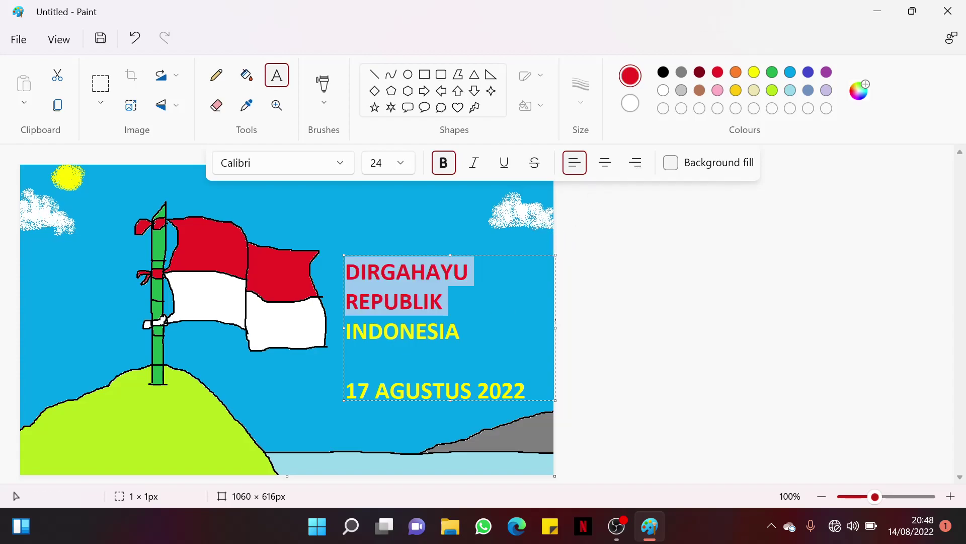
left_click_drag(459, 331, 346, 331)
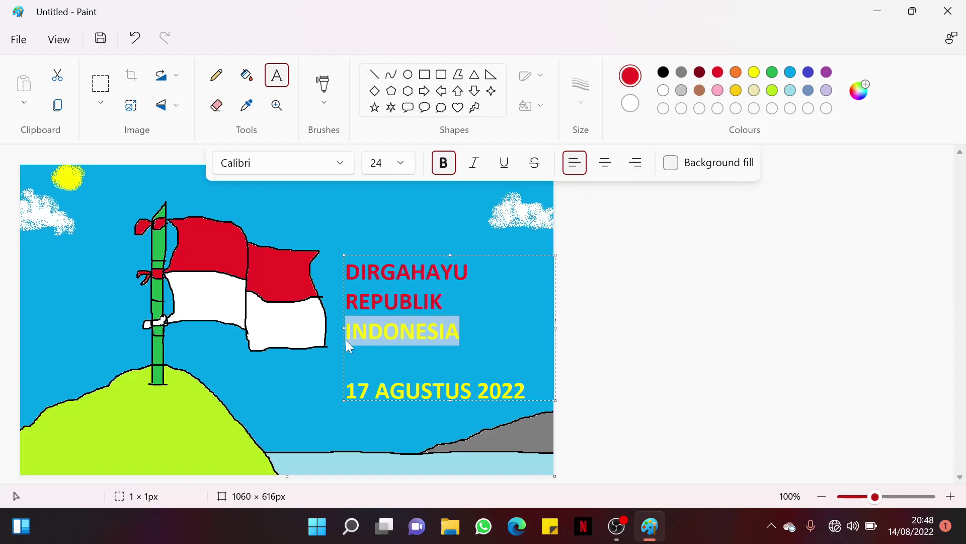
left_click(663, 91)
left_click_drag(526, 391, 317, 391)
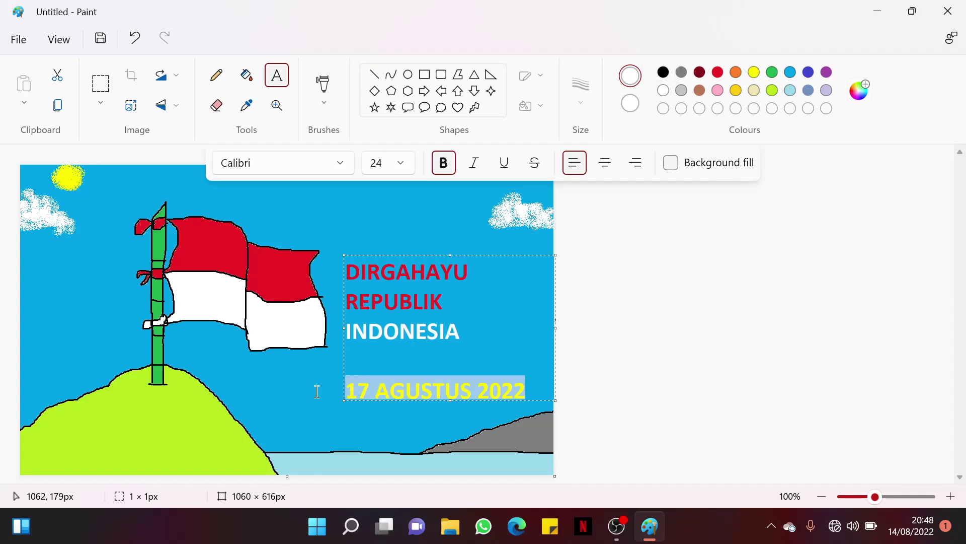
left_click(664, 73)
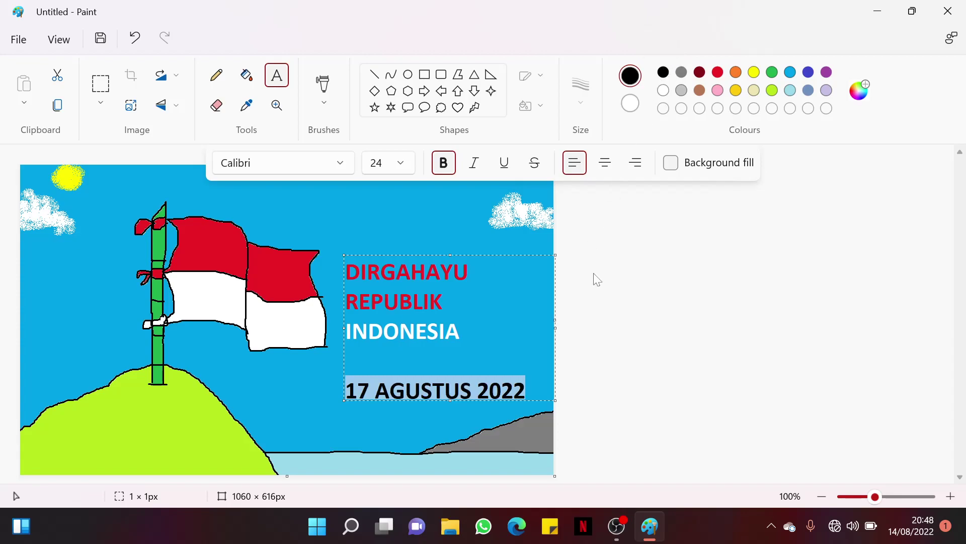
left_click(101, 84)
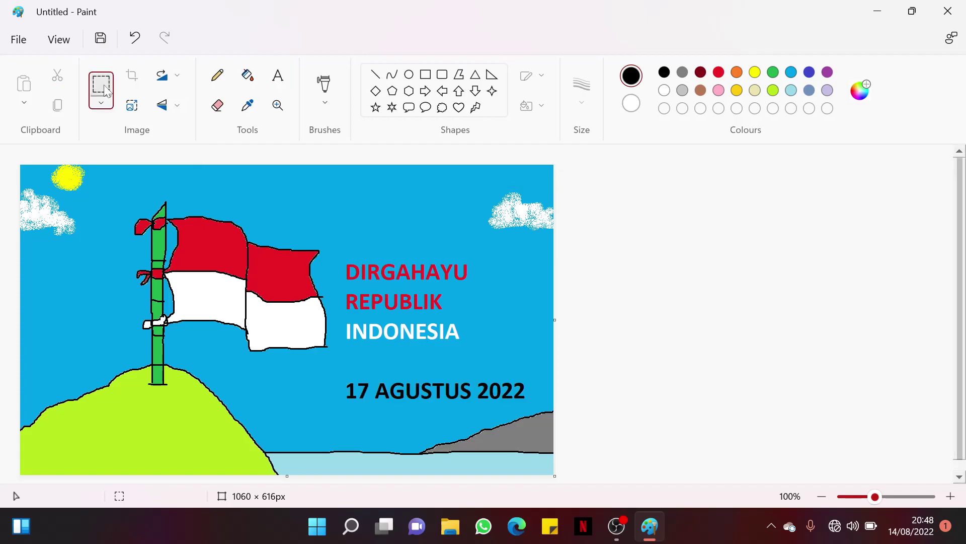